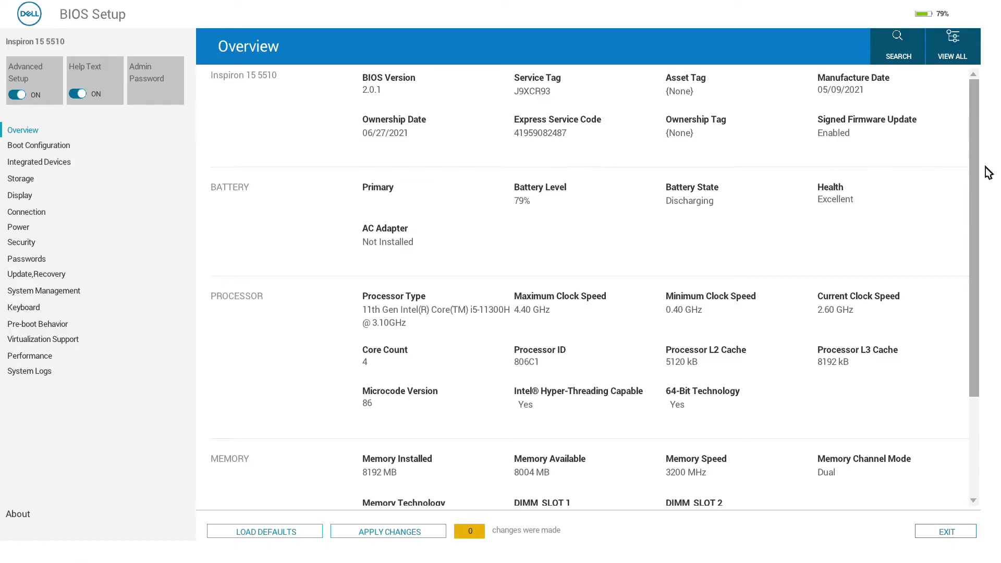
Look over the Overview page's Devices section and the summary of all BIOS settings.
left_click(979, 430)
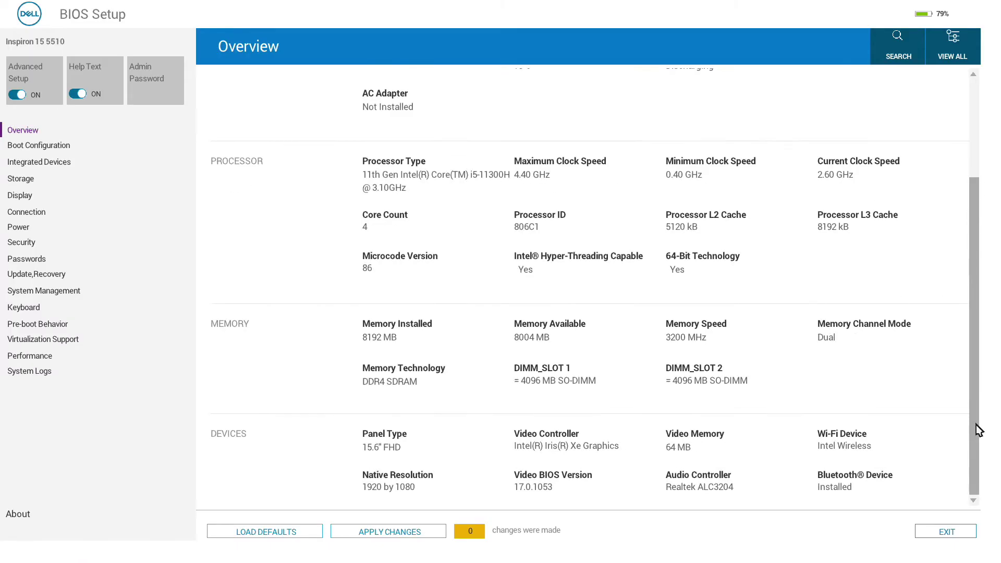
left_click(976, 129)
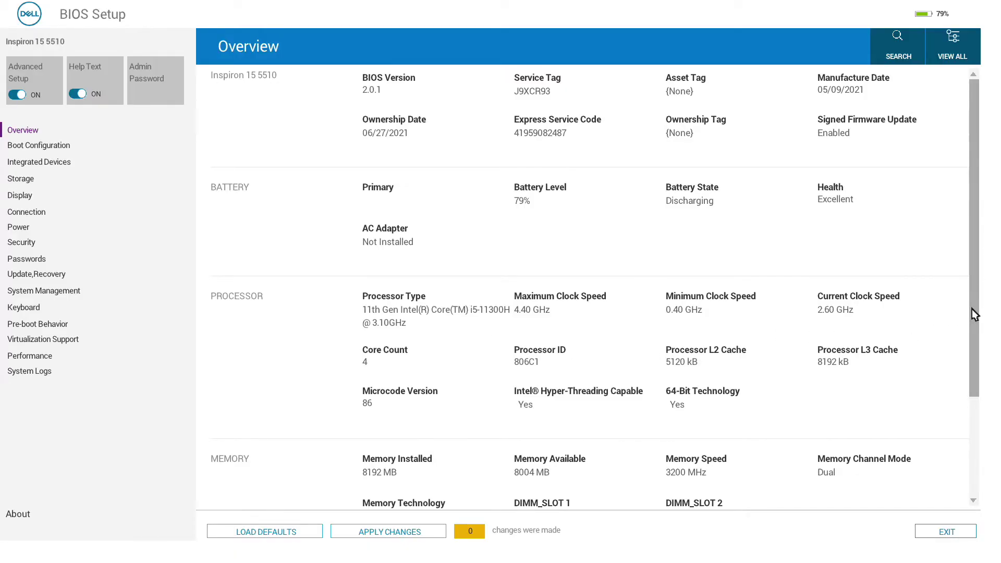
scroll(973, 403, "down", 3)
left_click(953, 37)
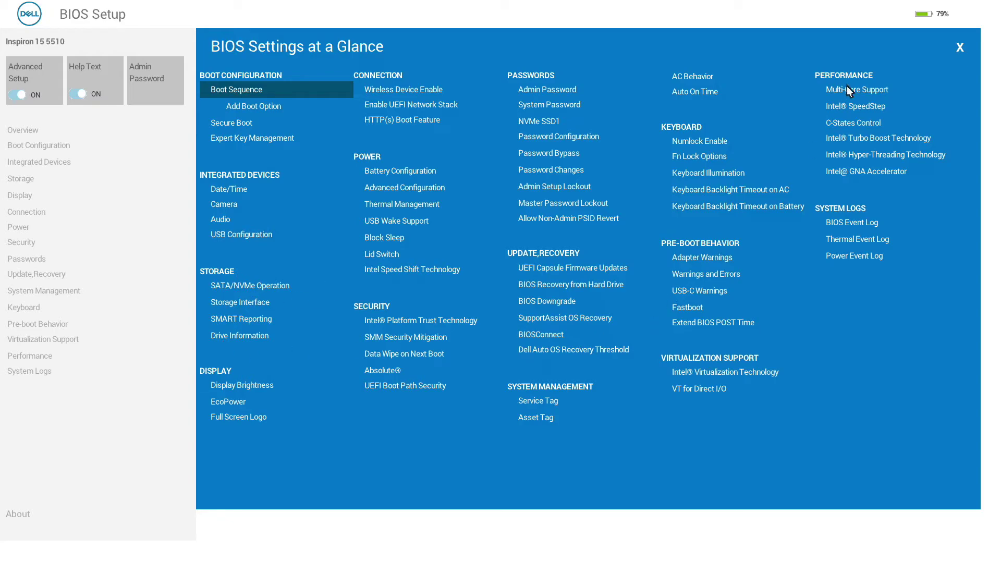
left_click(964, 48)
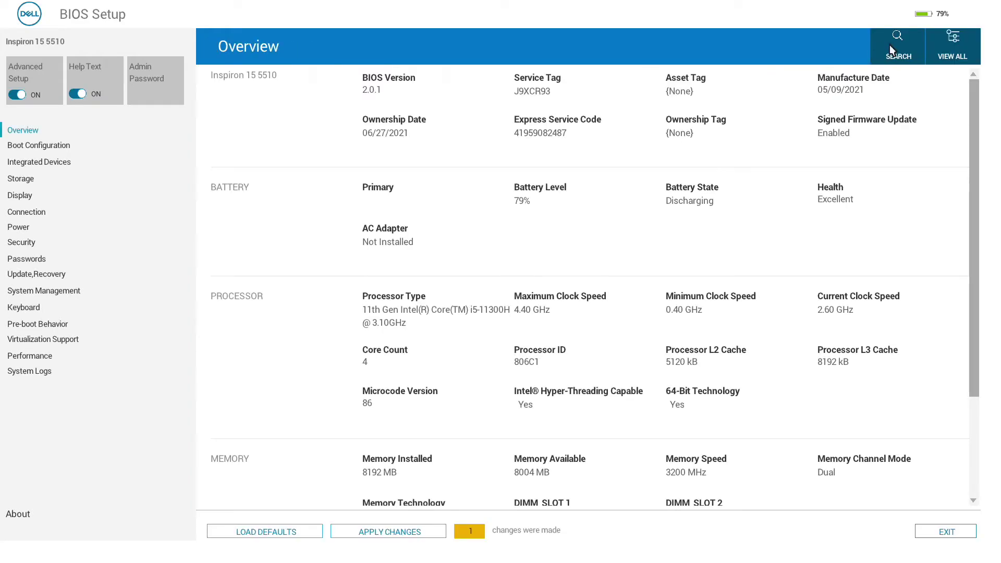
Search the BIOS settings for 'secure' and review the results.
left_click(908, 42)
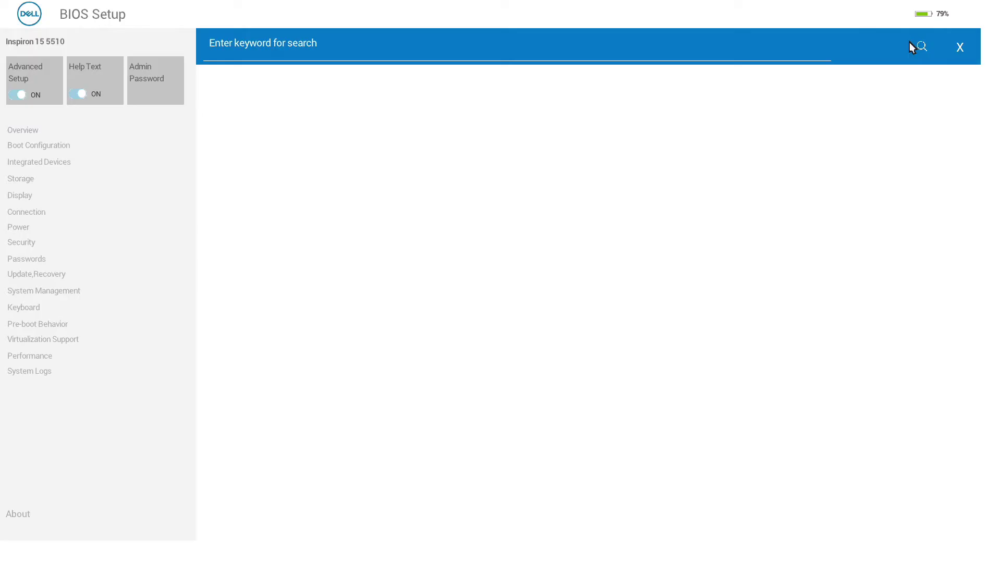
type("se")
key("BackSpace")
key("BackSpace")
key("BackSpace")
key("BackSpace")
key("BackSpace")
key("BackSpace")
key("BackSpace")
key("BackSpace")
key("BackSpace")
key("BackSpace")
key("BackSpace")
key("BackSpace")
key("BackSpace")
key("BackSpace")
key("BackSpace")
key("BackSpace")
key("BackSpace")
key("BackSpace")
key("BackSpace")
key("BackSpace")
type("secure")
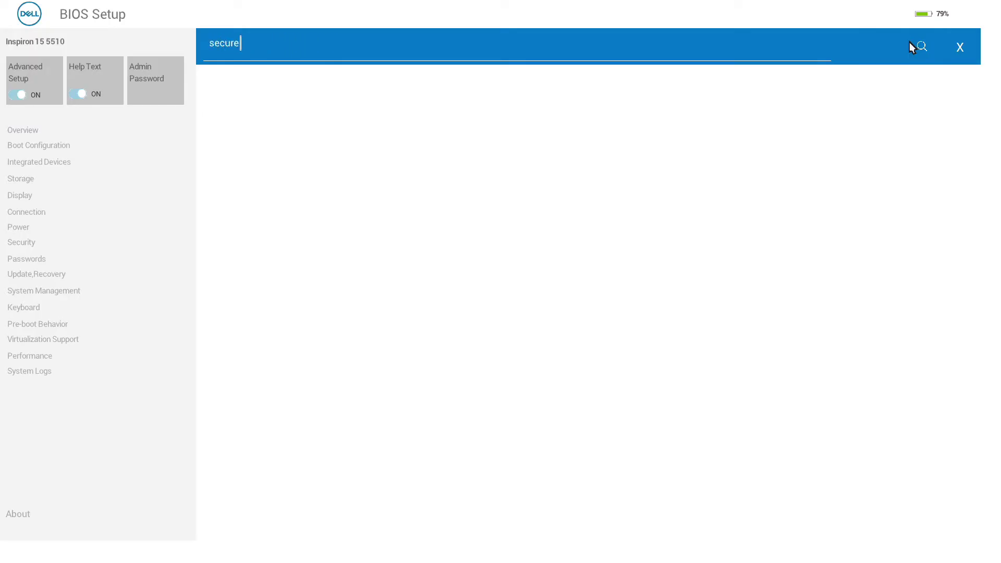
left_click(910, 44)
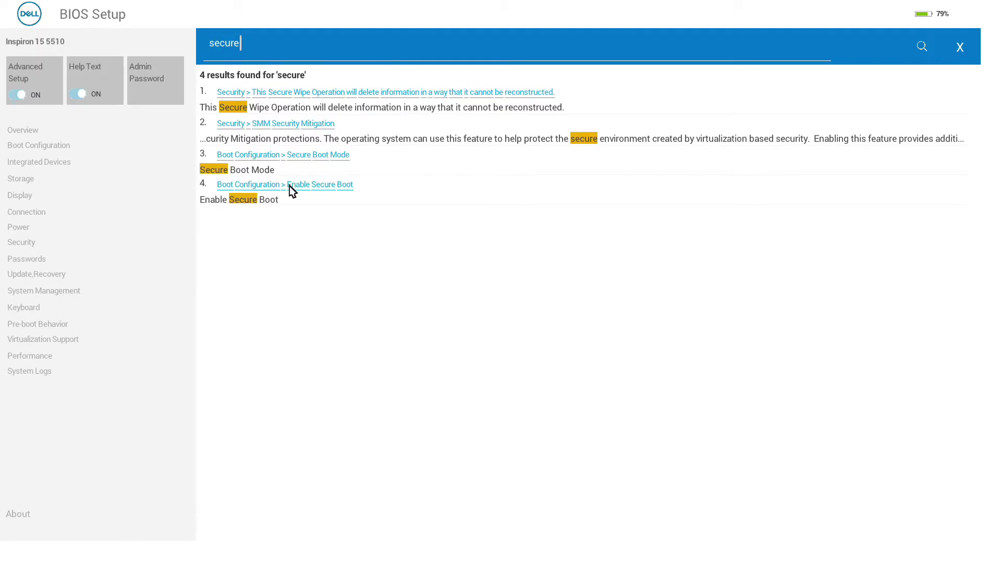
left_click(960, 47)
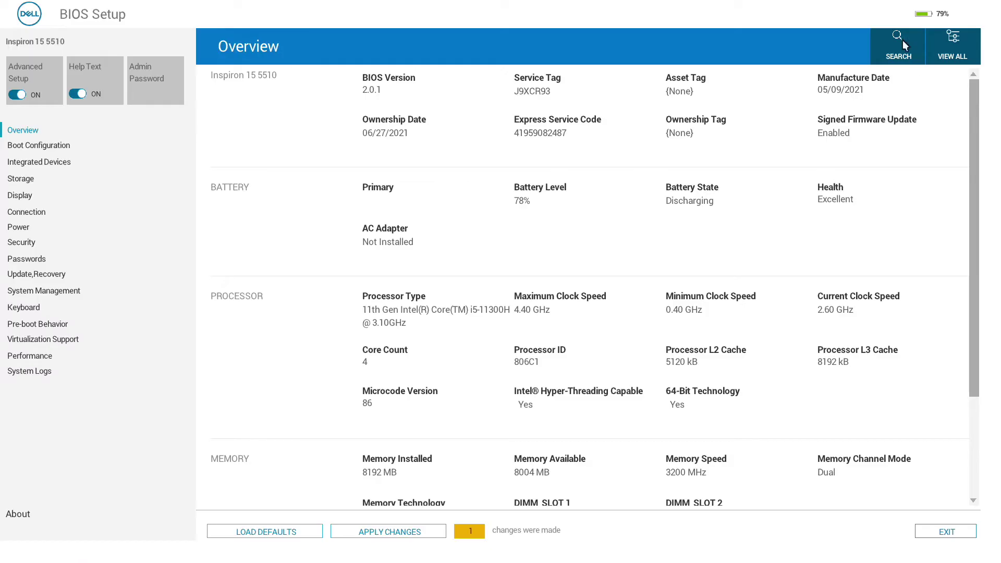
Browse Boot Configuration through Secure Boot Mode, Expert Key Management and Custom Mode Key Management.
left_click(31, 148)
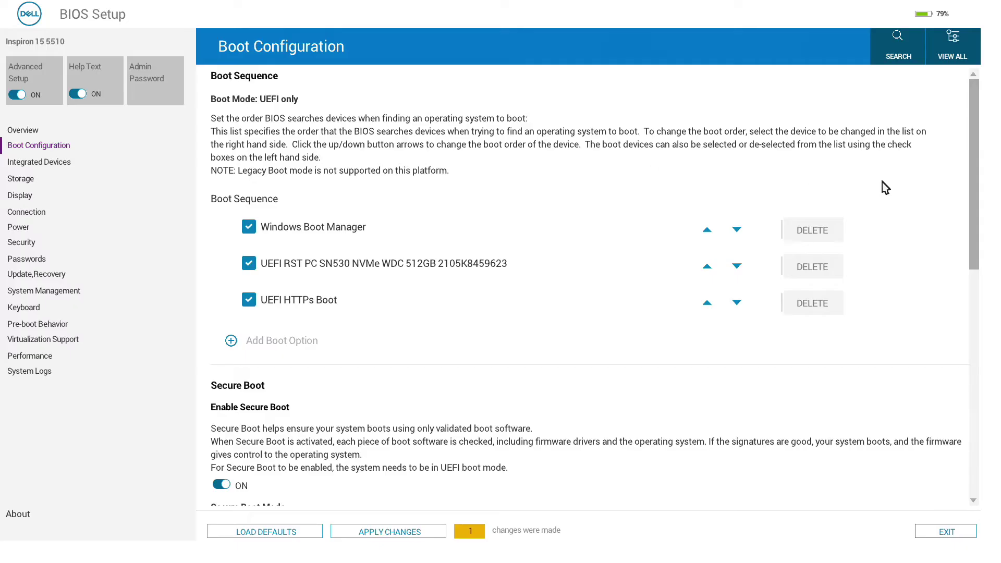
left_click(973, 306)
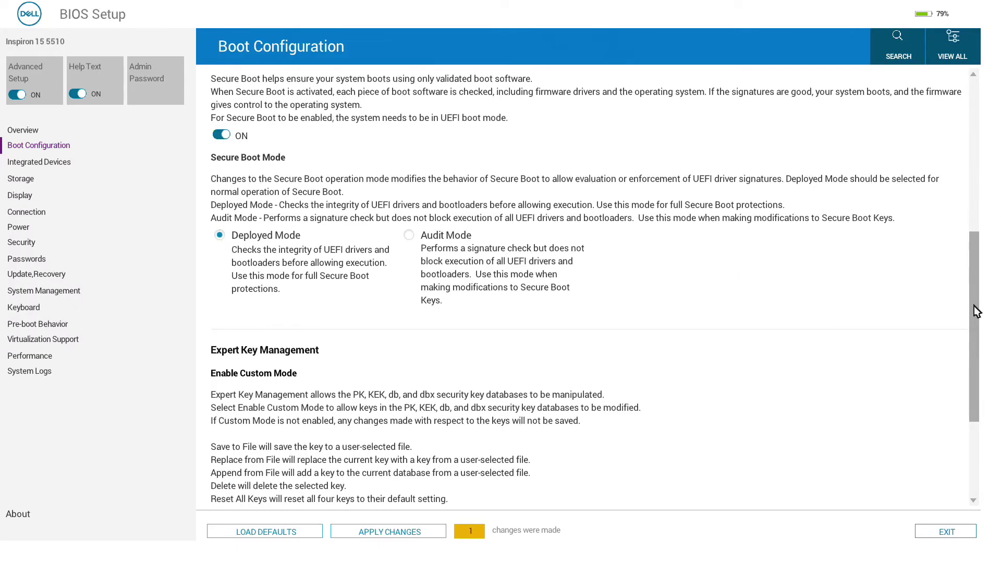
left_click(974, 455)
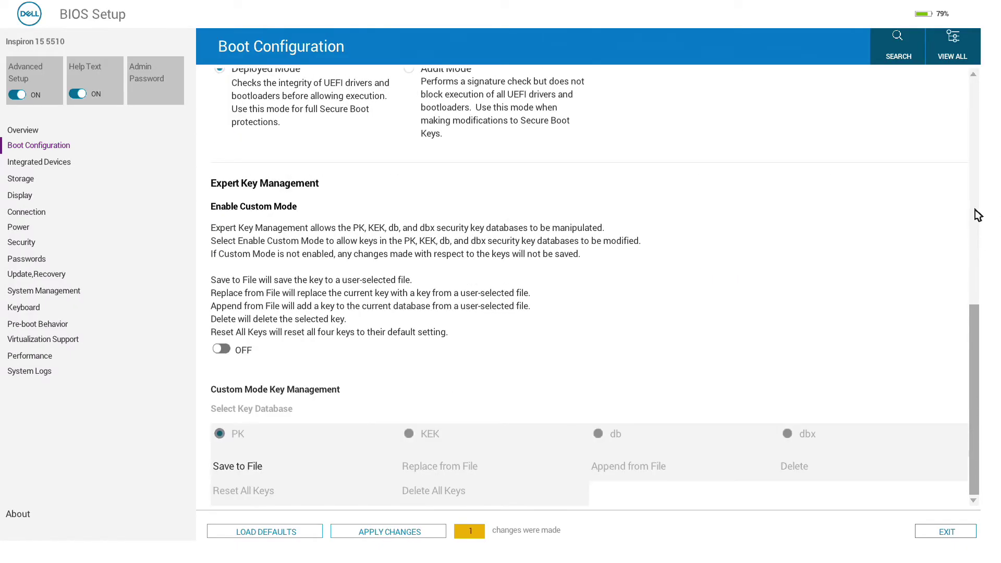
left_click(977, 156)
left_click(978, 100)
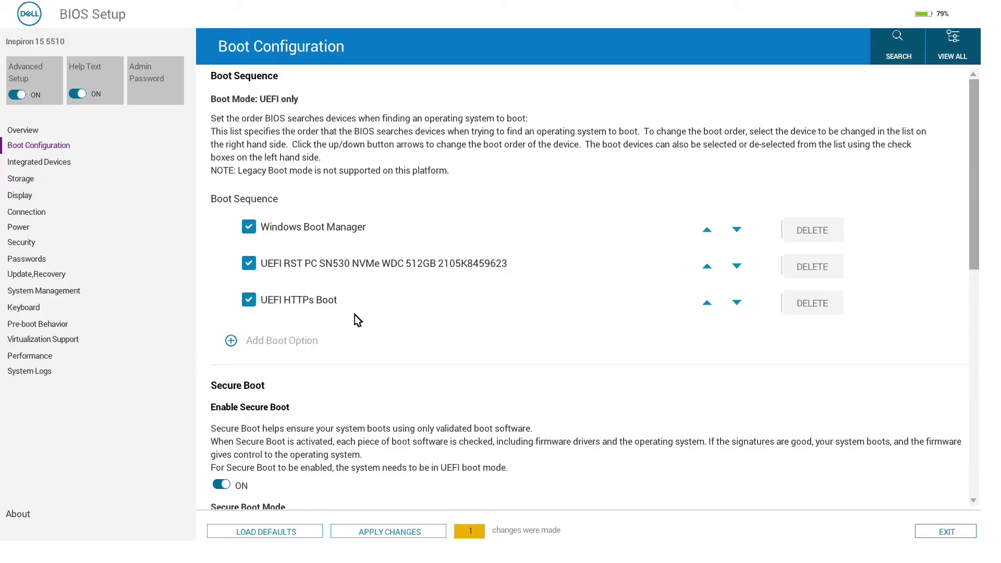
left_click(974, 346)
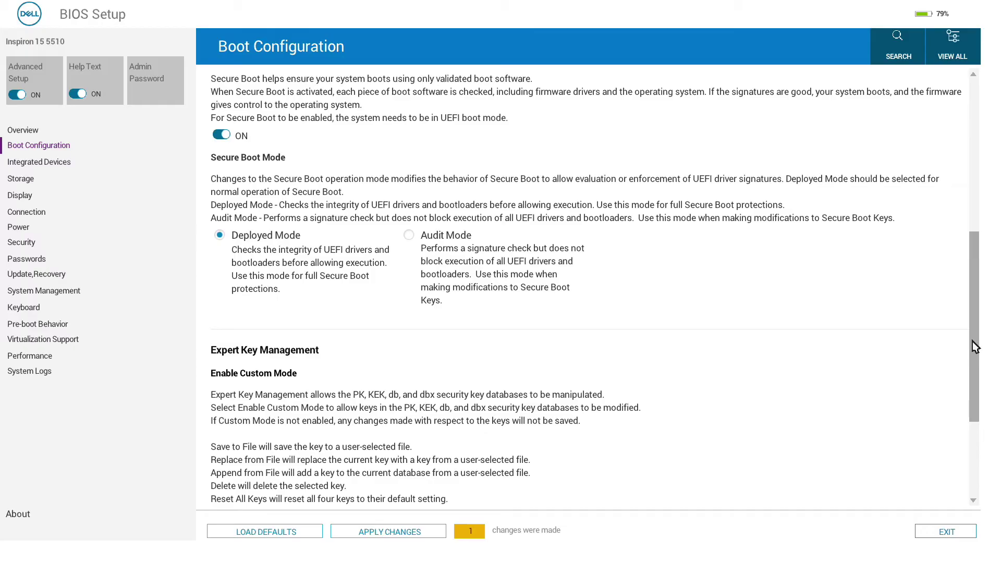
left_click(972, 470)
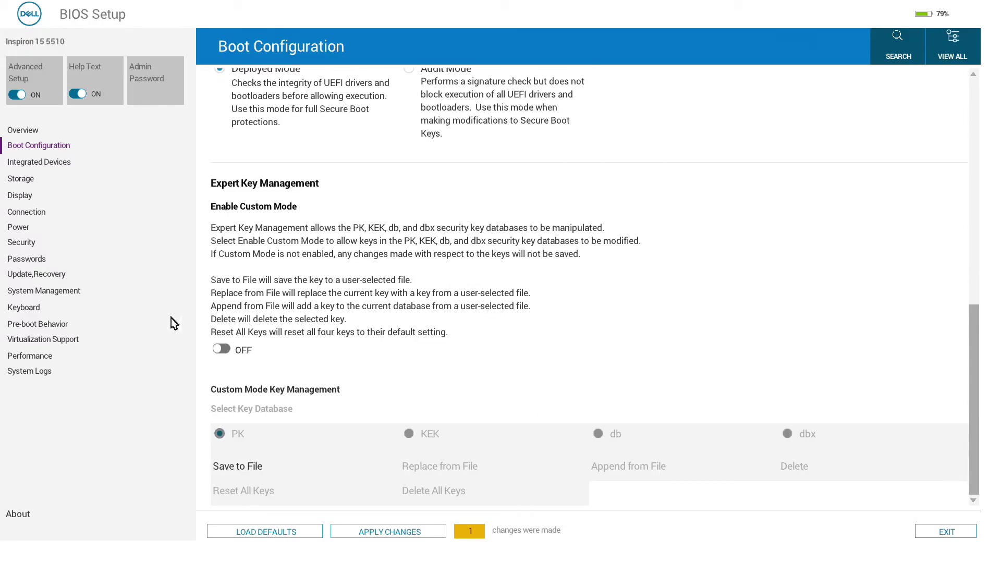
left_click(32, 162)
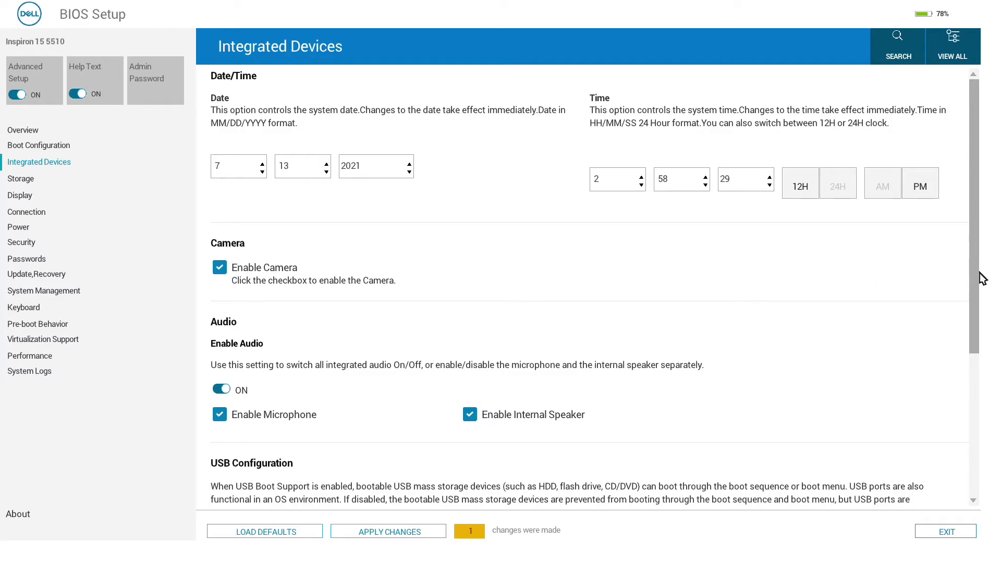
Scroll the Integrated Devices page down to the Audio and USB settings.
left_click(976, 405)
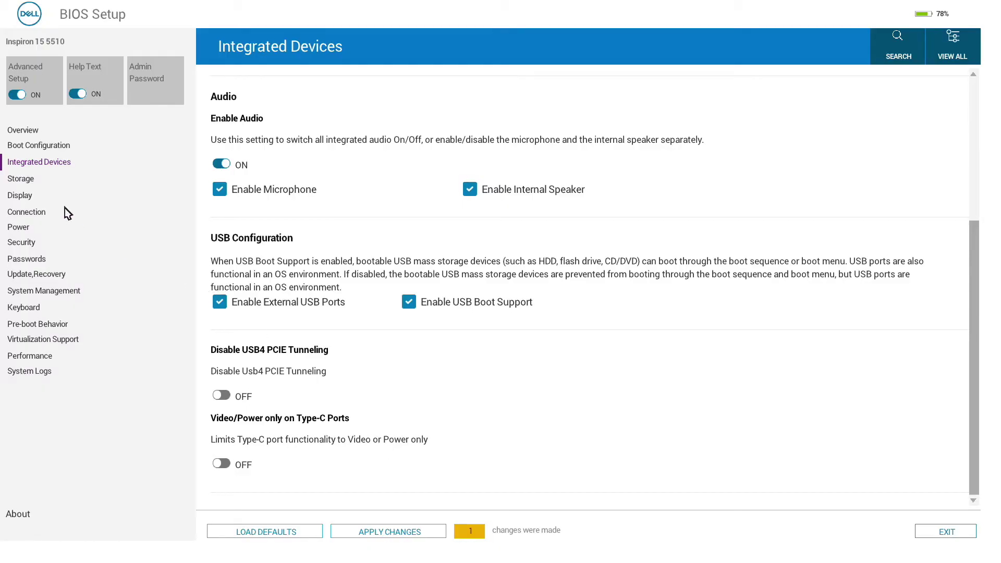
left_click(22, 179)
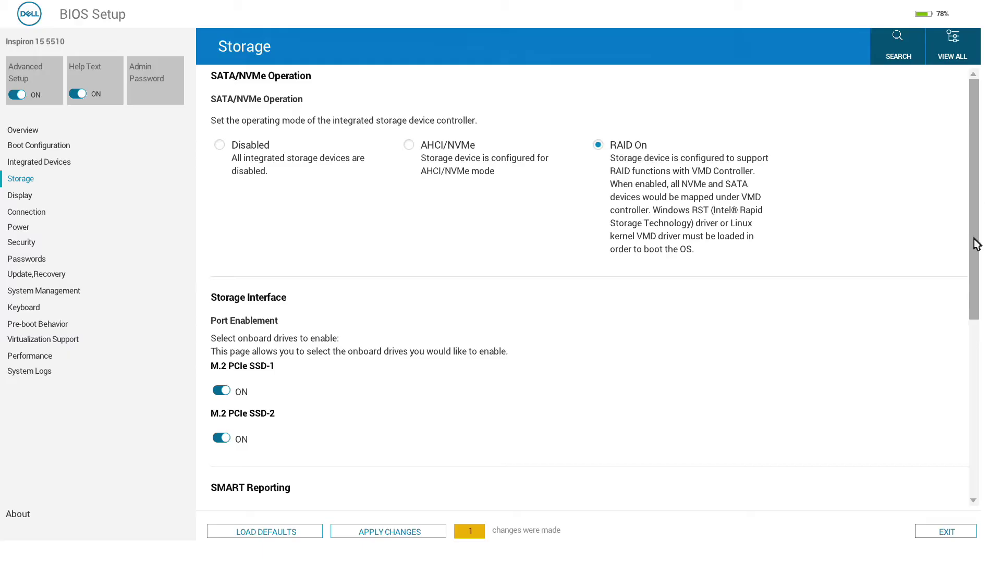
Scroll the Storage page down to SMART Reporting and Drive Information.
left_click(977, 416)
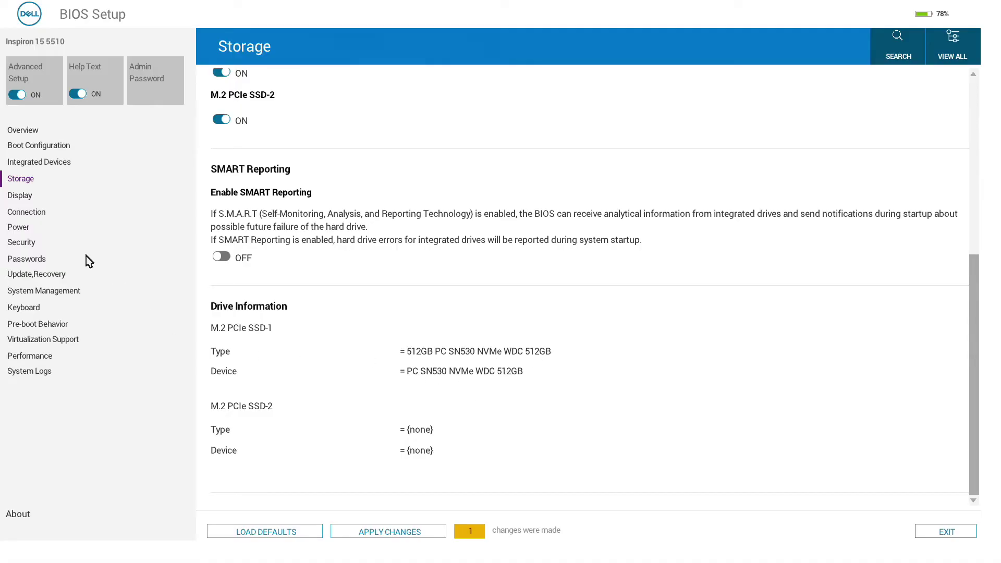
left_click(17, 197)
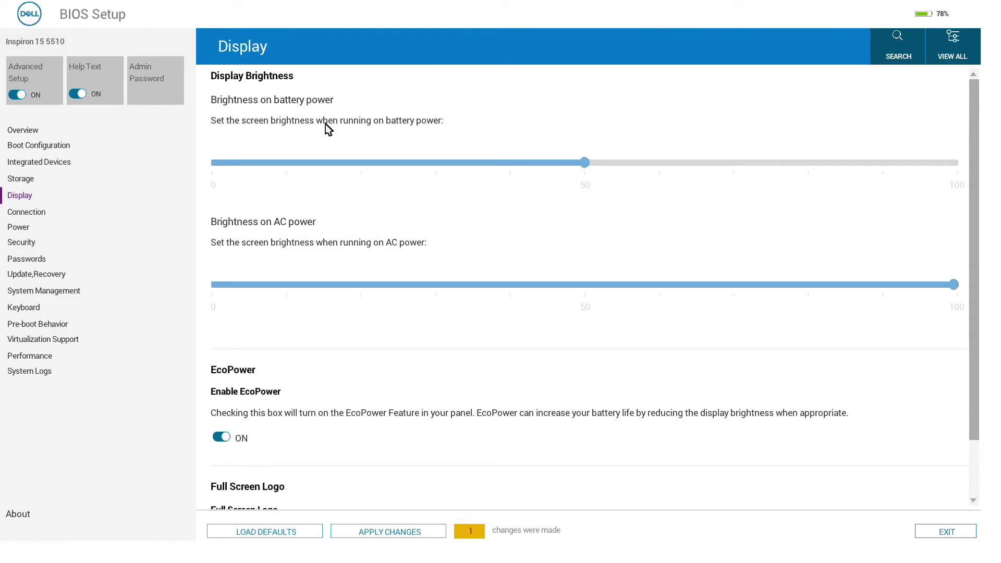
Scroll the Display page down to the Full Screen Logo setting, currently off.
left_click(974, 478)
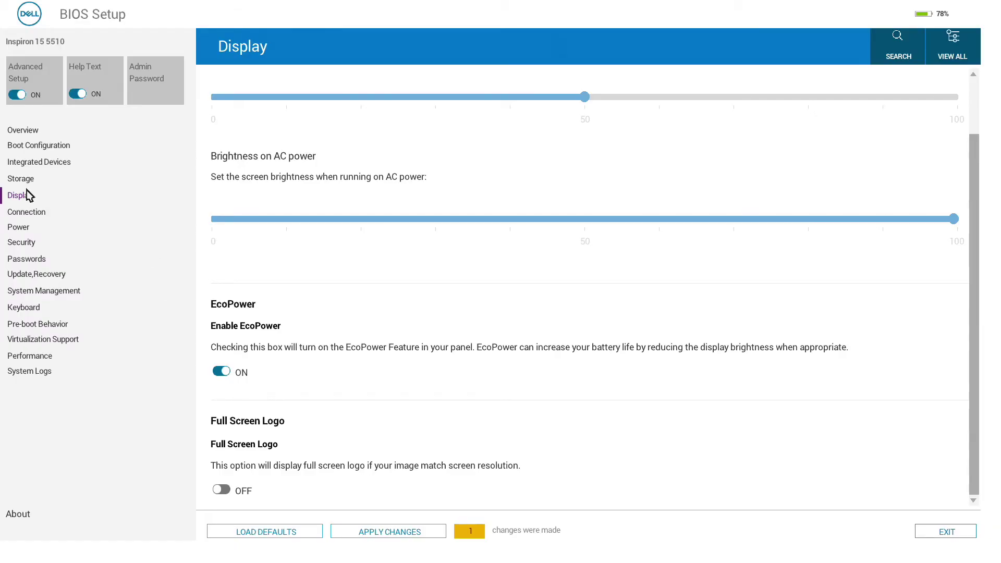
Go to the Connection settings and scroll down to the CA Certificate section.
left_click(29, 212)
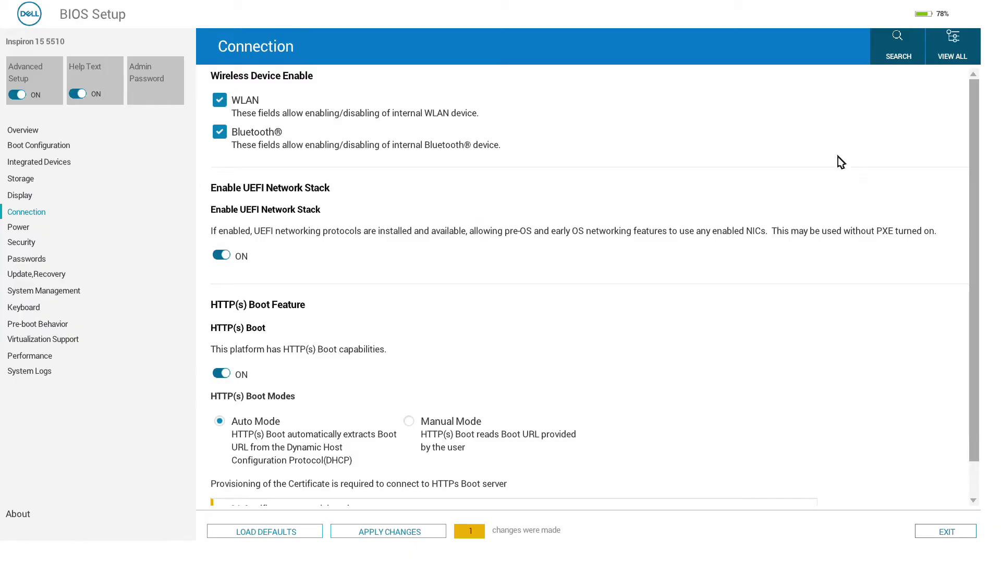
scroll(976, 479, "down", 1)
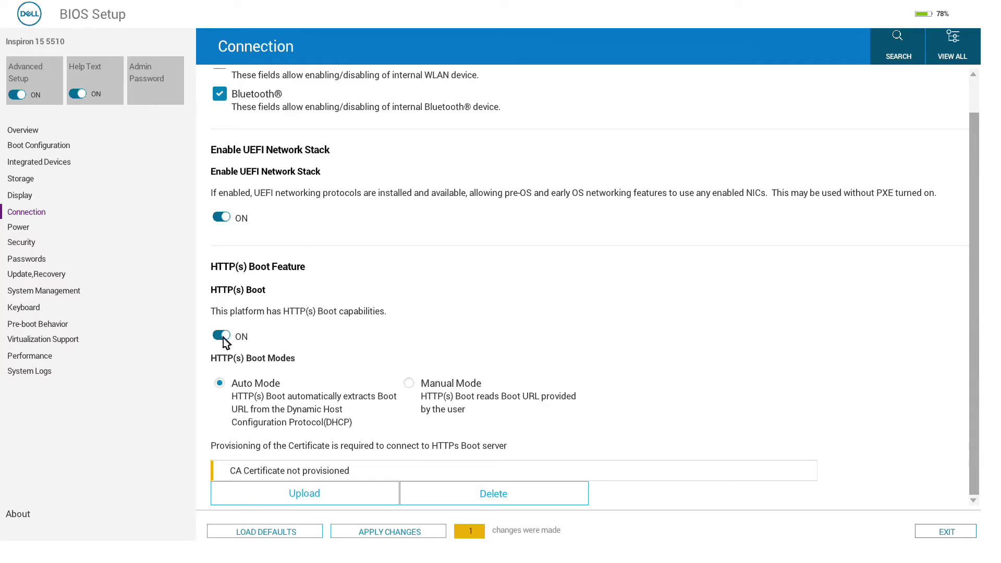
left_click(18, 227)
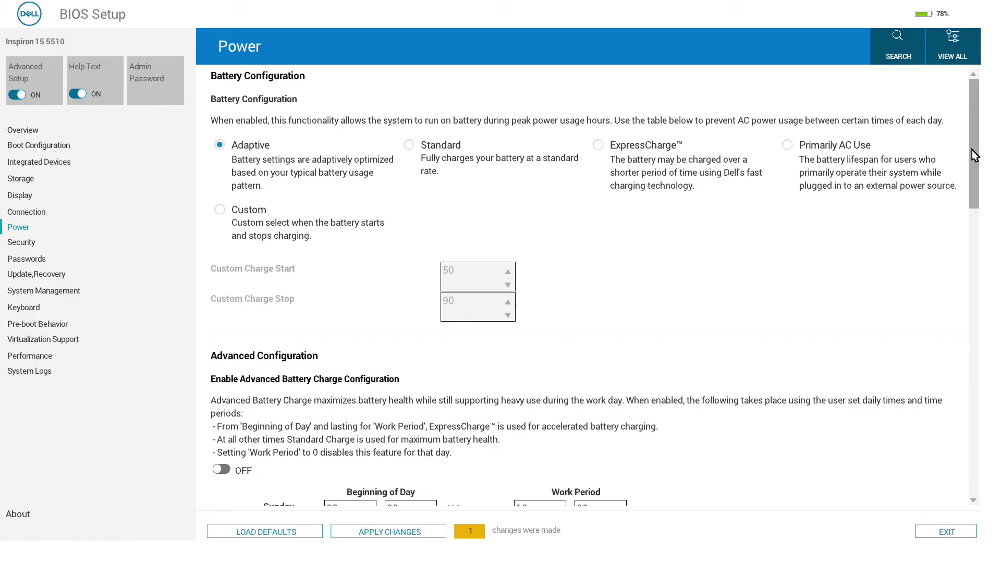
Scroll the Power page past the weekday charge schedule to Block Sleep, Lid Switch and Intel Speed Shift.
left_click(974, 238)
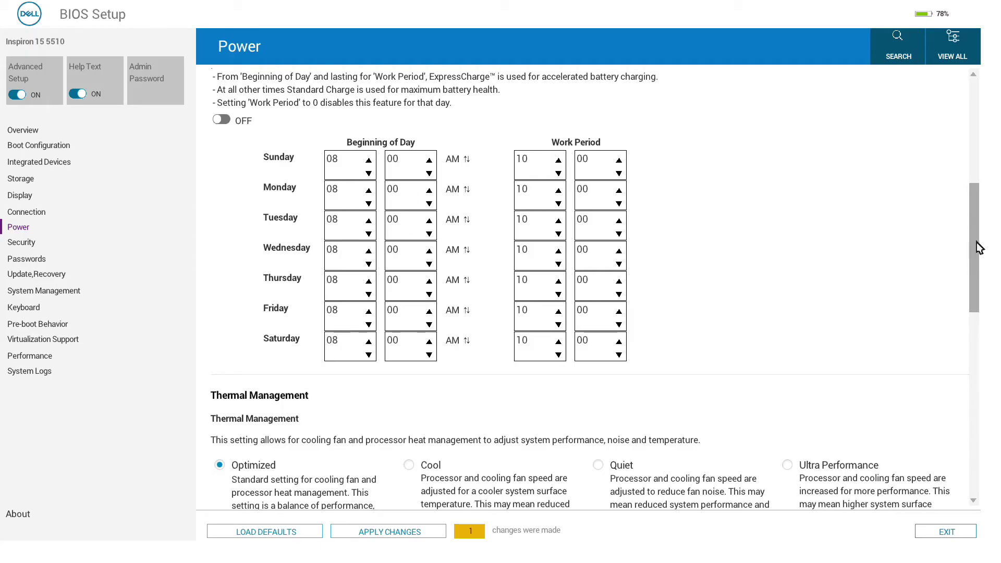
left_click_drag(976, 242, 977, 348)
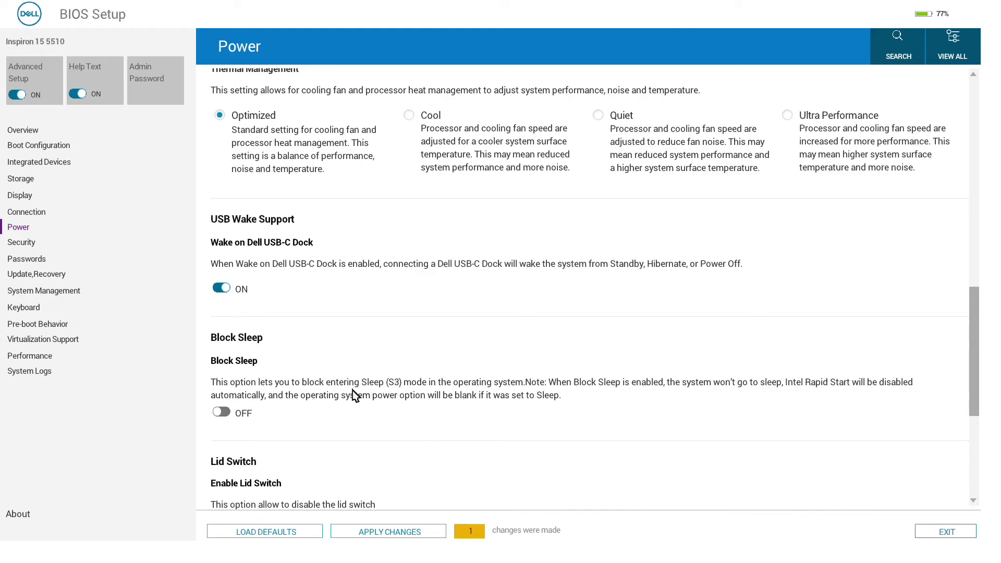
left_click(970, 435)
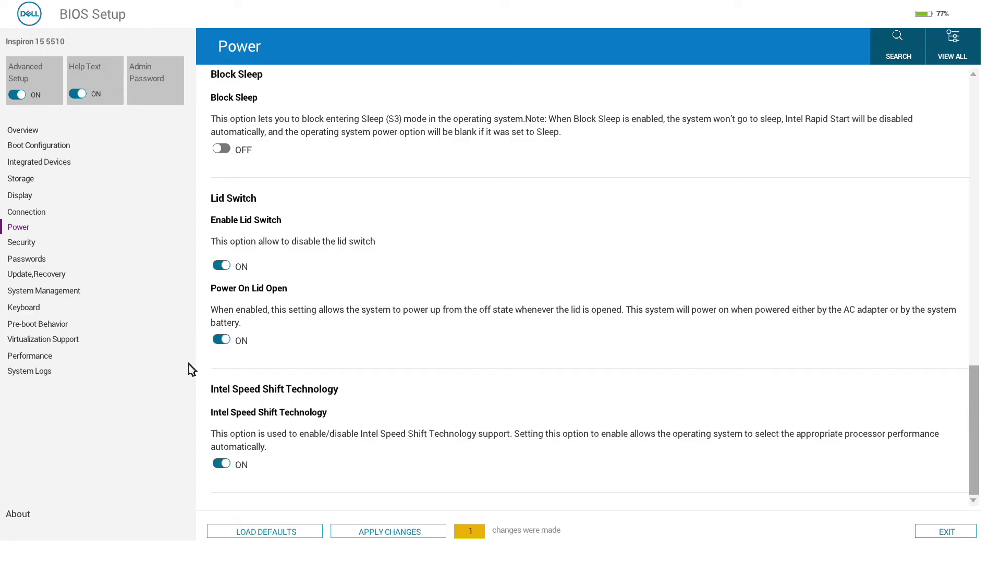
Go to Security and scroll through Data Wipe and Absolute to UEFI Boot Path Security.
left_click(31, 244)
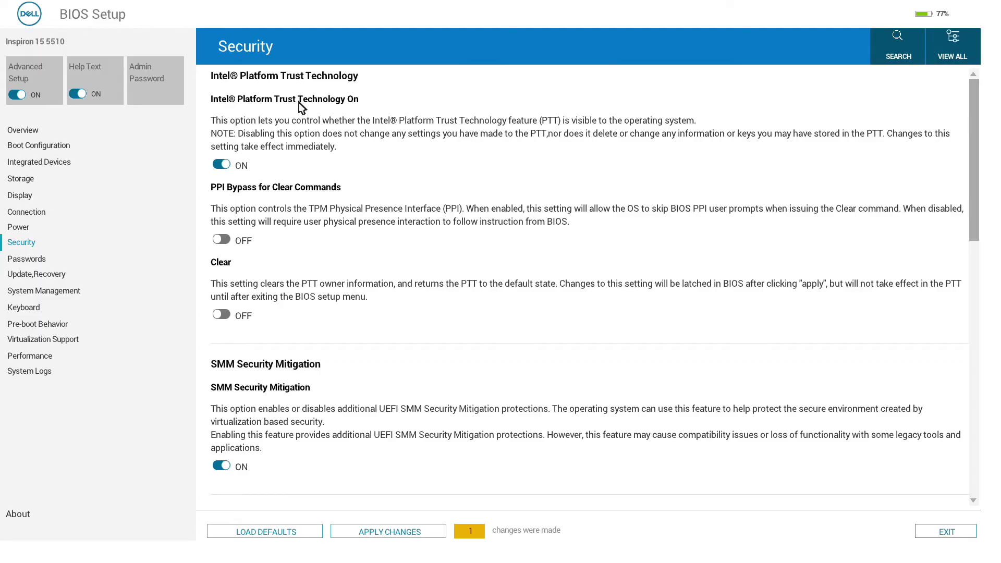
left_click(974, 277)
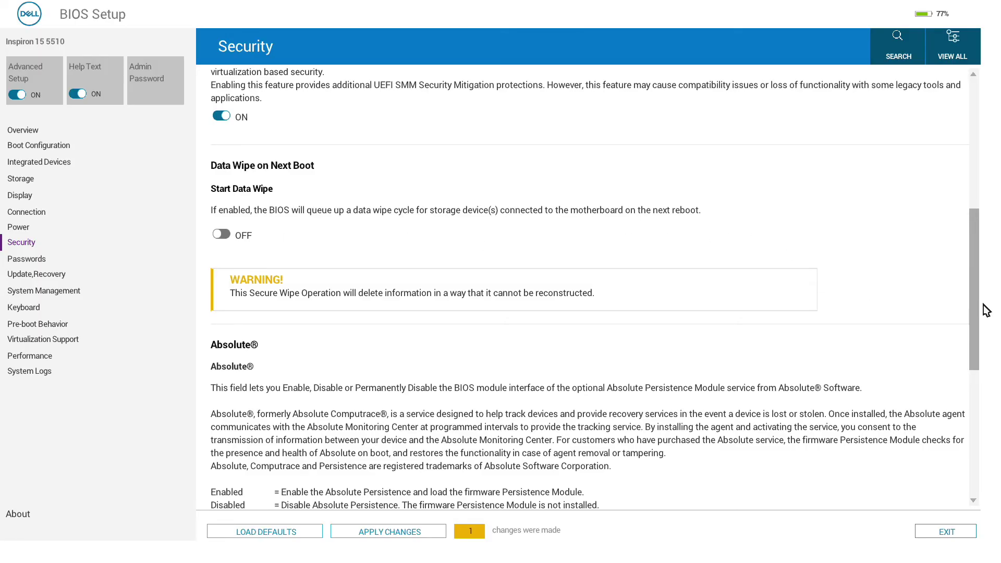
scroll(976, 310, "down", 5)
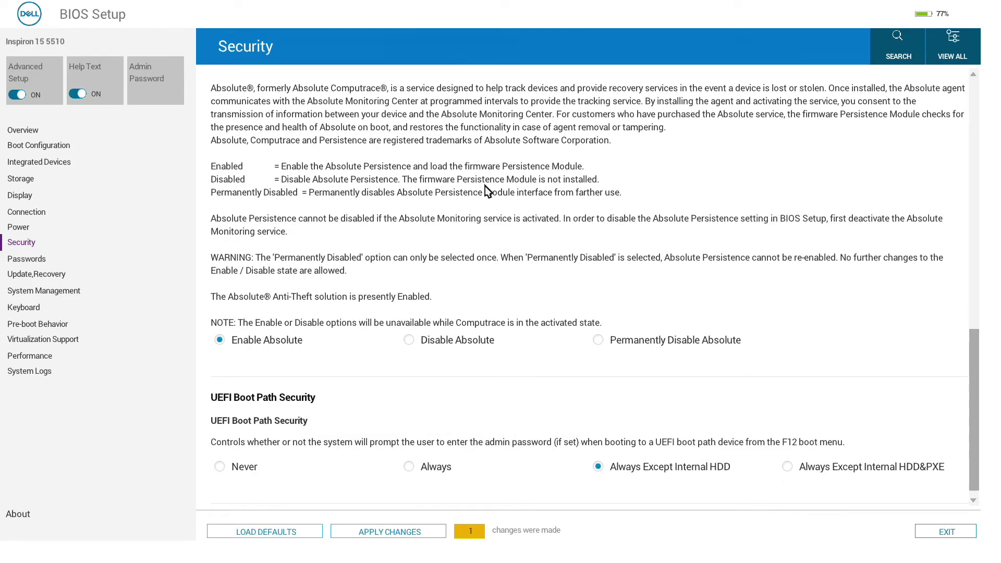
left_click(26, 259)
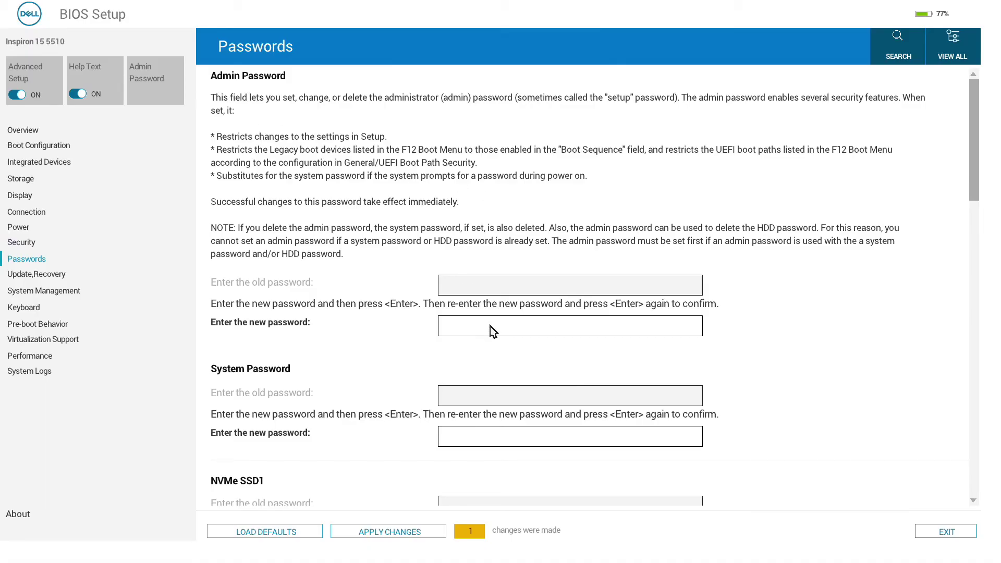
Scroll the Passwords page from Password Configuration down through Master Password Lockout to Allow Non-Admin PSID Revert.
left_click(973, 268)
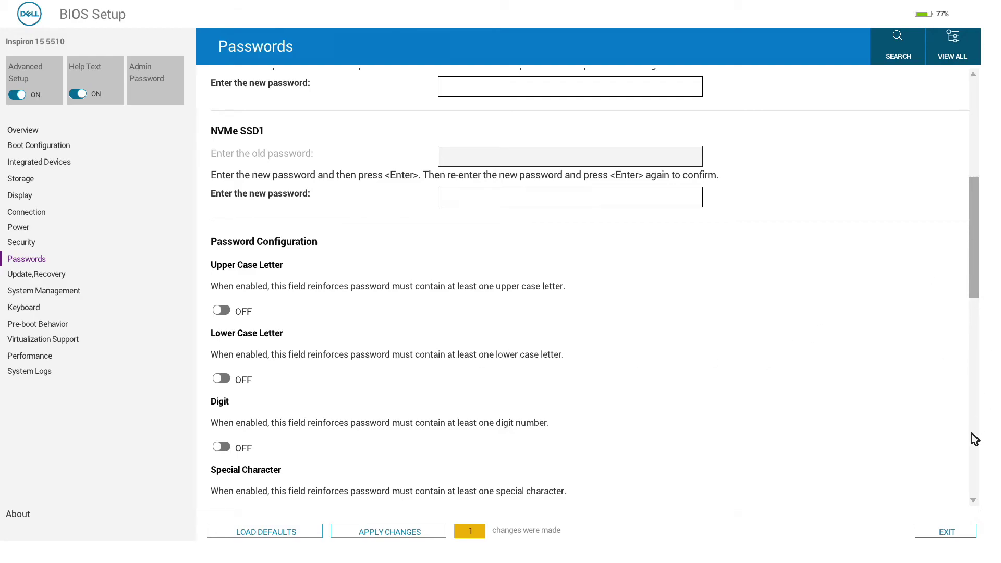
left_click(973, 501)
left_click(974, 501)
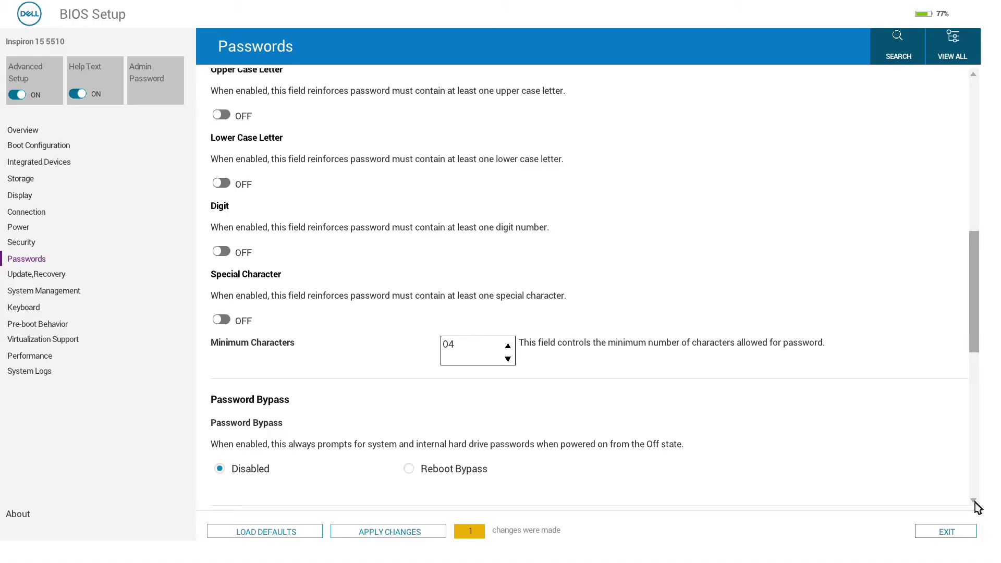
left_click(973, 501)
left_click(974, 501)
left_click(973, 501)
left_click(973, 500)
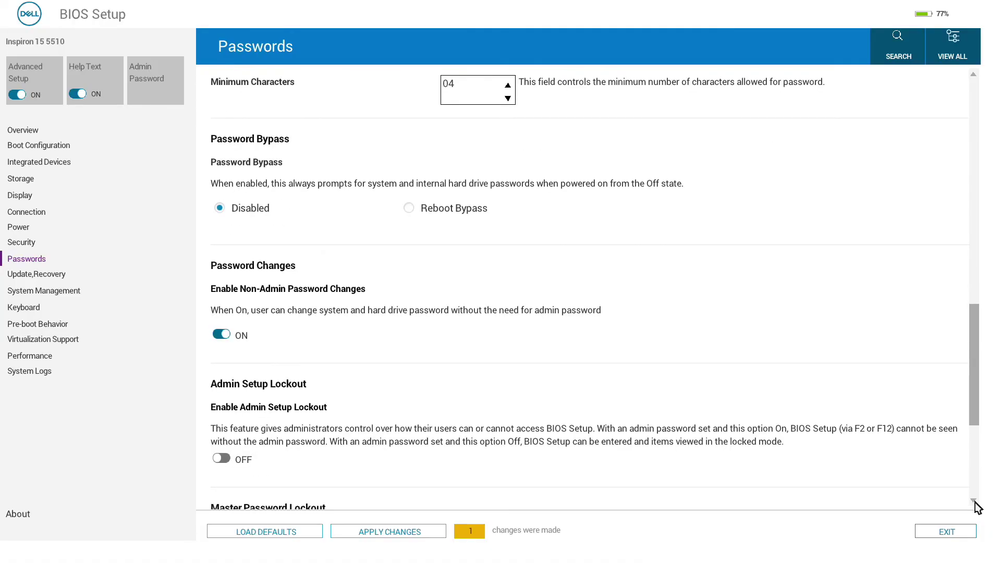
left_click(974, 501)
left_click(973, 501)
left_click(973, 500)
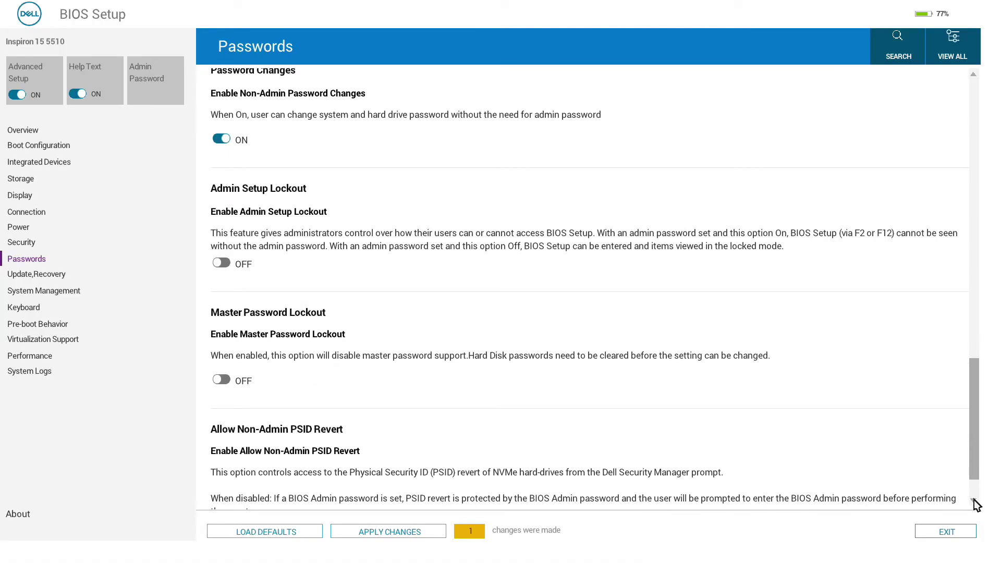
left_click(973, 501)
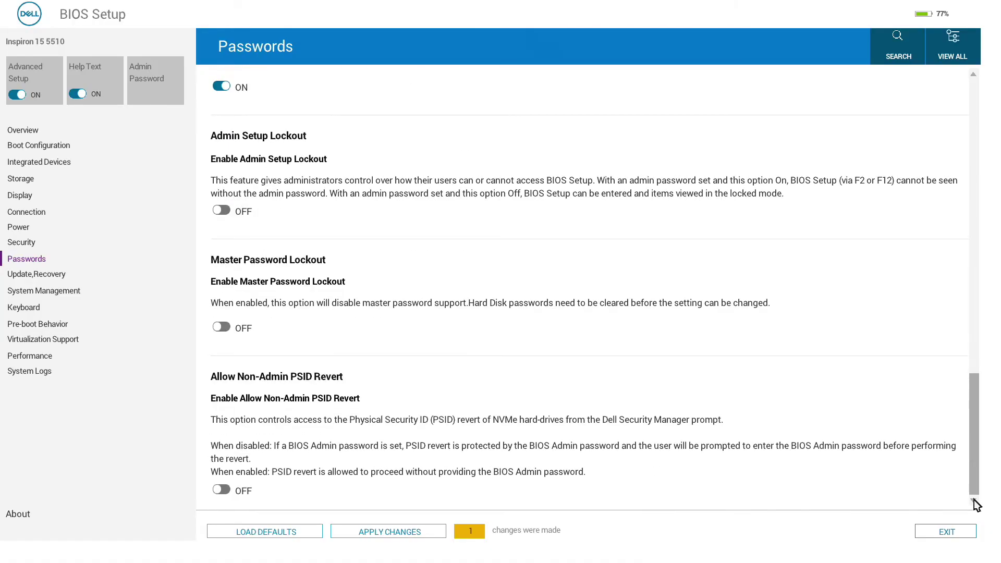
left_click(32, 276)
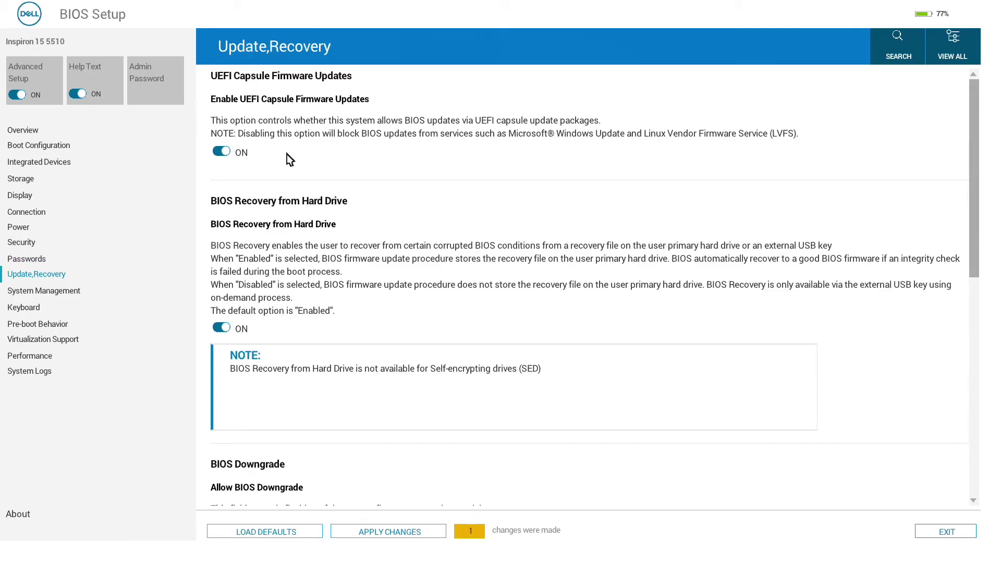
Page down Update,Recovery past BIOS Downgrade to the Auto OS Recovery Threshold options.
left_click(973, 357)
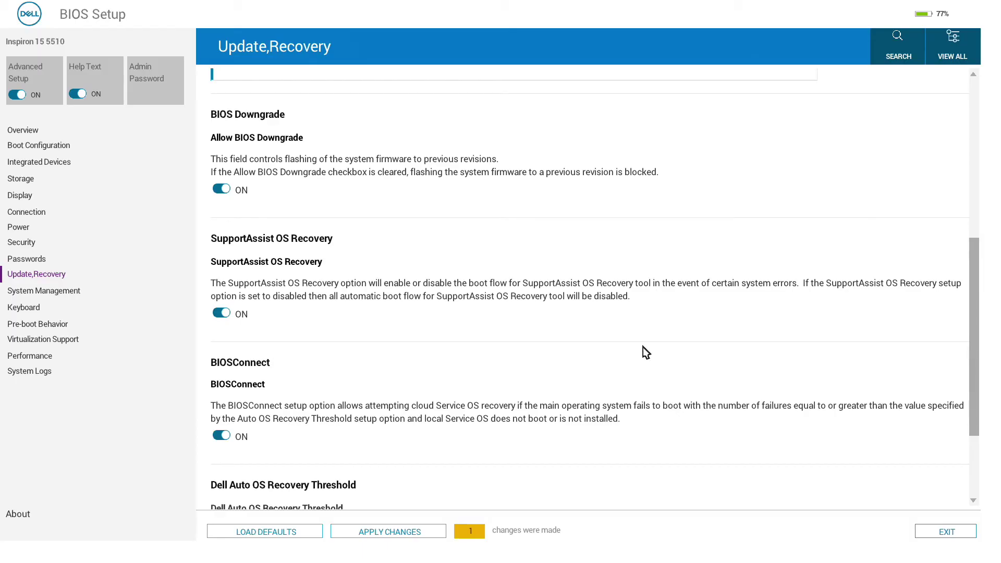
left_click(970, 464)
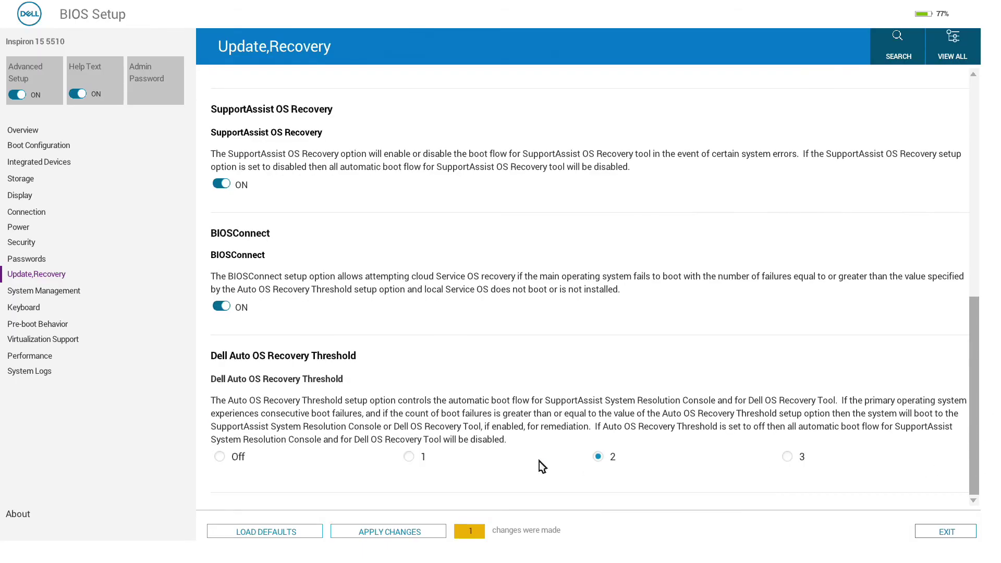
left_click(40, 290)
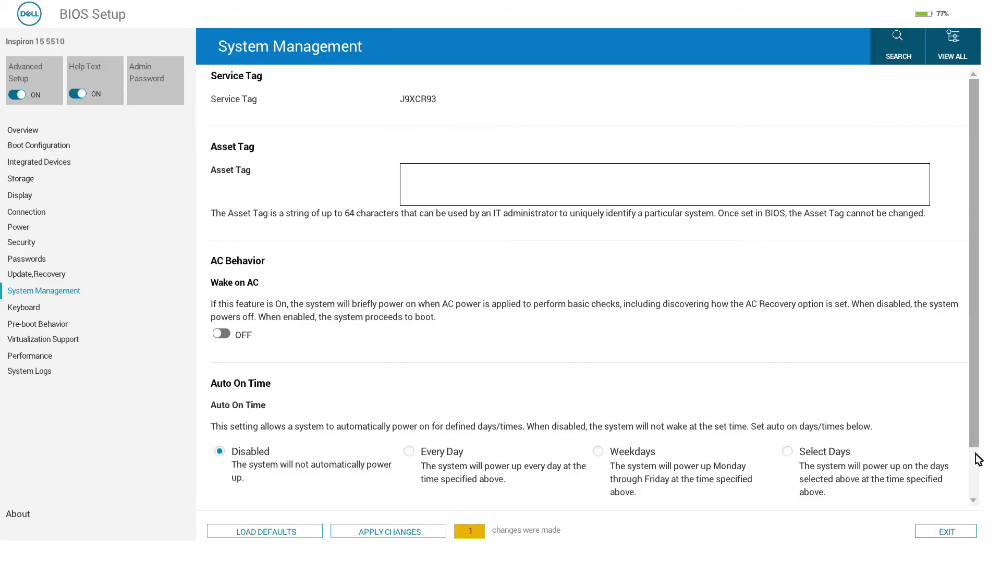
Scroll System Management down to the Auto On Time day checkboxes and time fields.
scroll(979, 461, "down", 1)
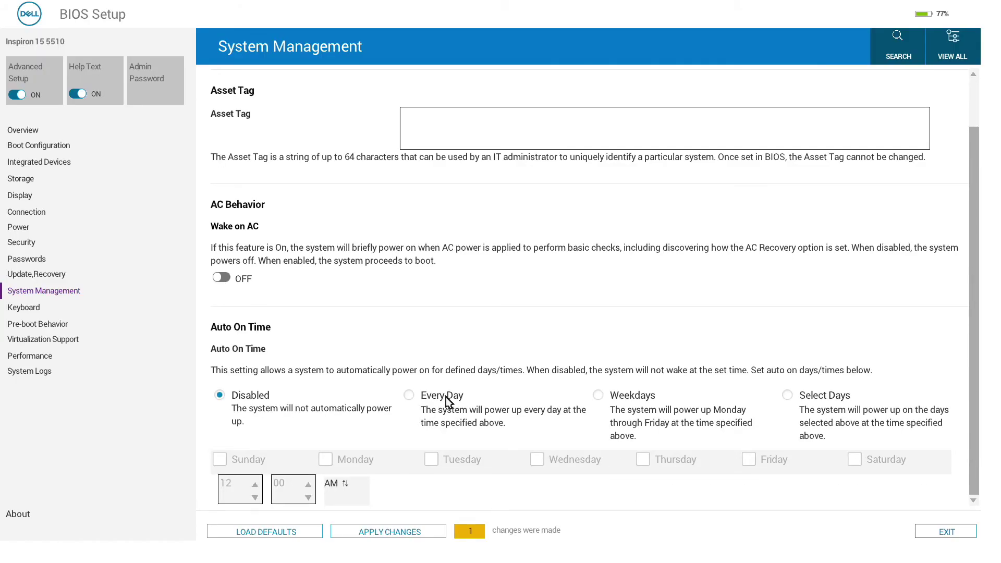
left_click(23, 309)
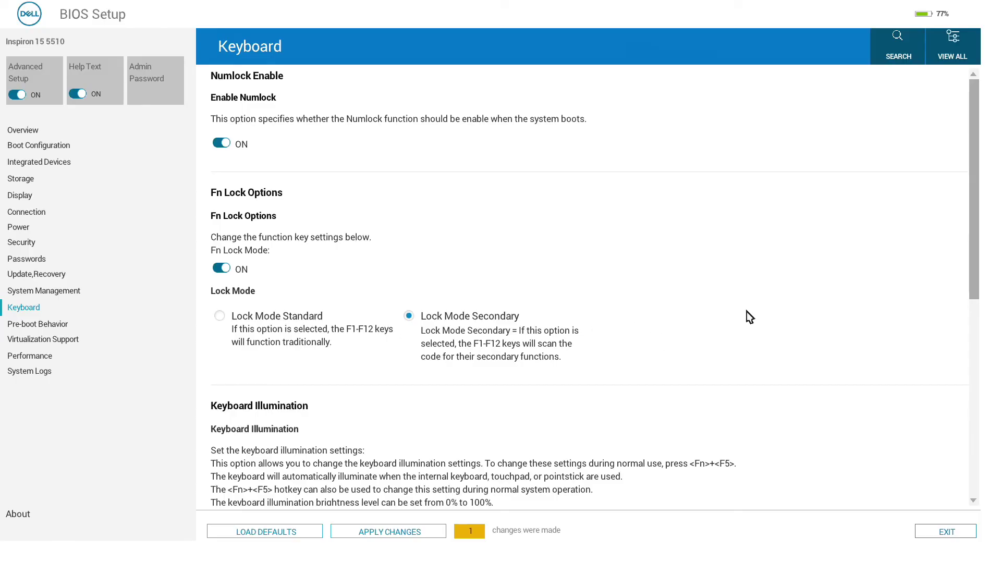
Scroll the Keyboard page to Keyboard Illumination and its 1-minute AC and battery backlight timeouts.
left_click(975, 363)
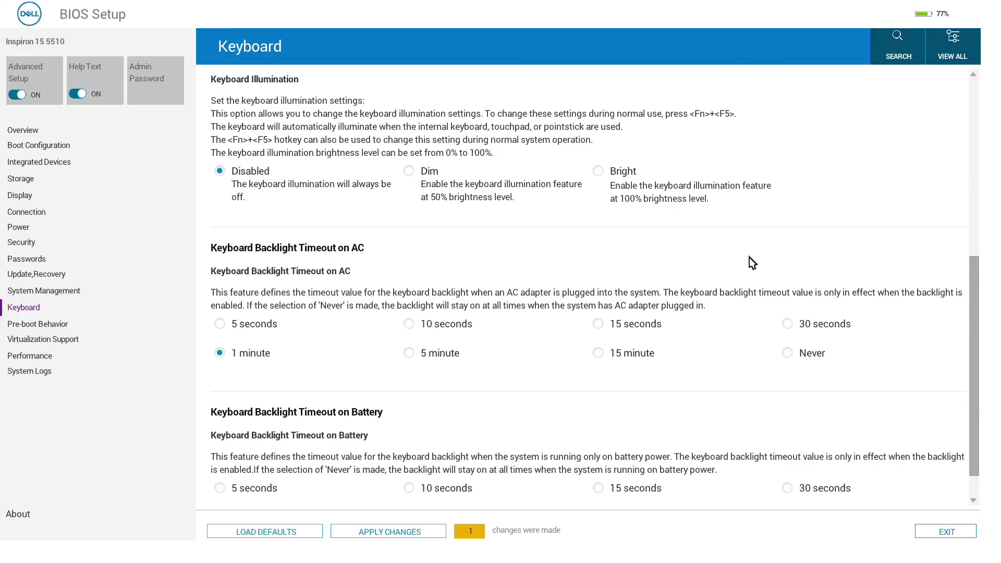
scroll(973, 489, "down", 1)
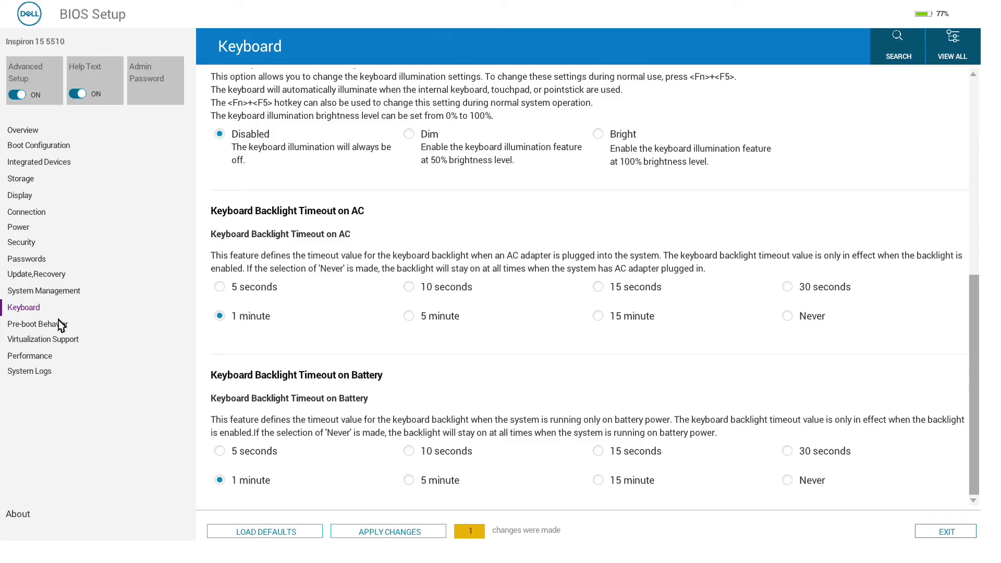
Browse Pre-boot Behavior down to Fastboot and Extend BIOS POST Time, then Virtualization Support and Performance.
left_click(40, 324)
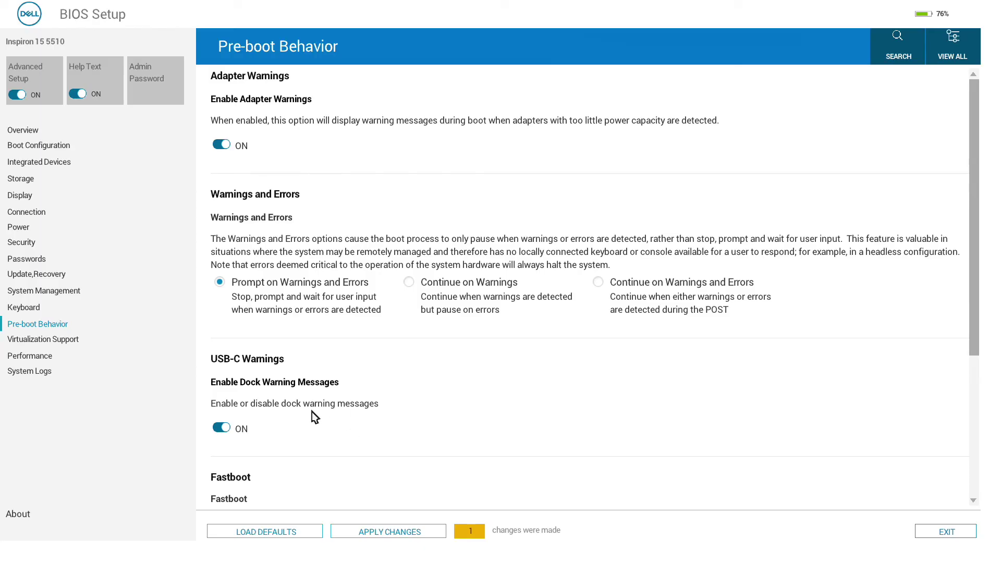
left_click(975, 410)
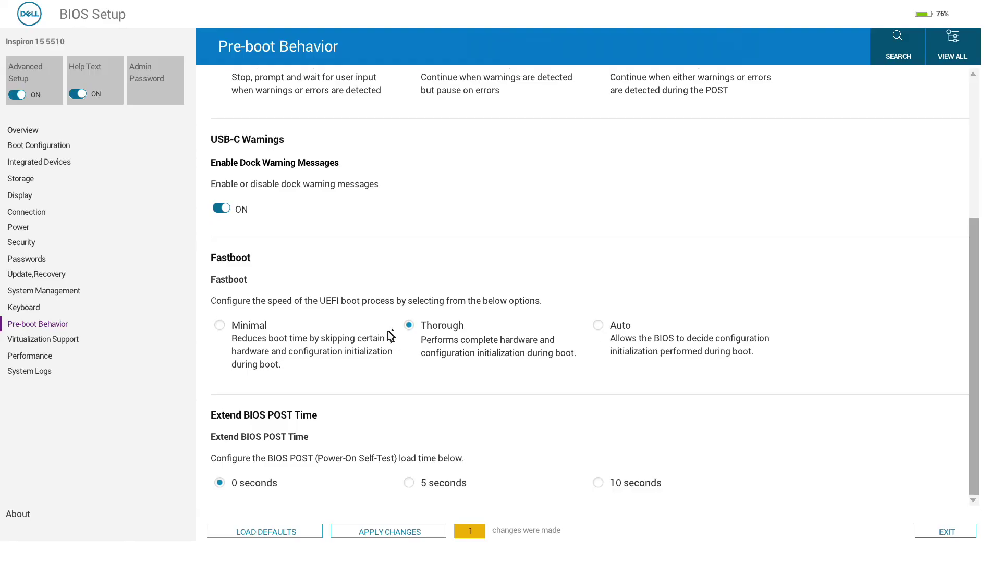
left_click(40, 339)
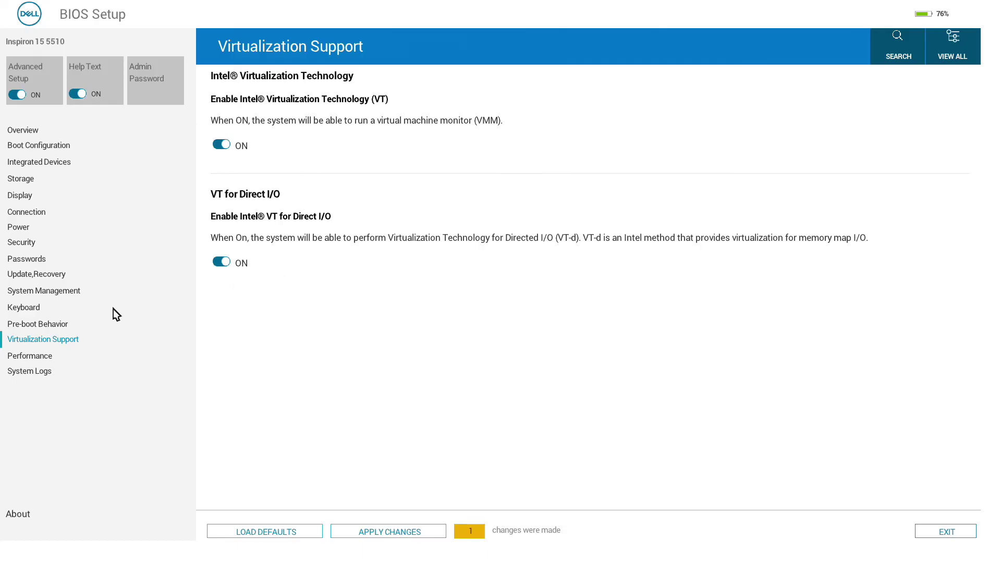
left_click(34, 357)
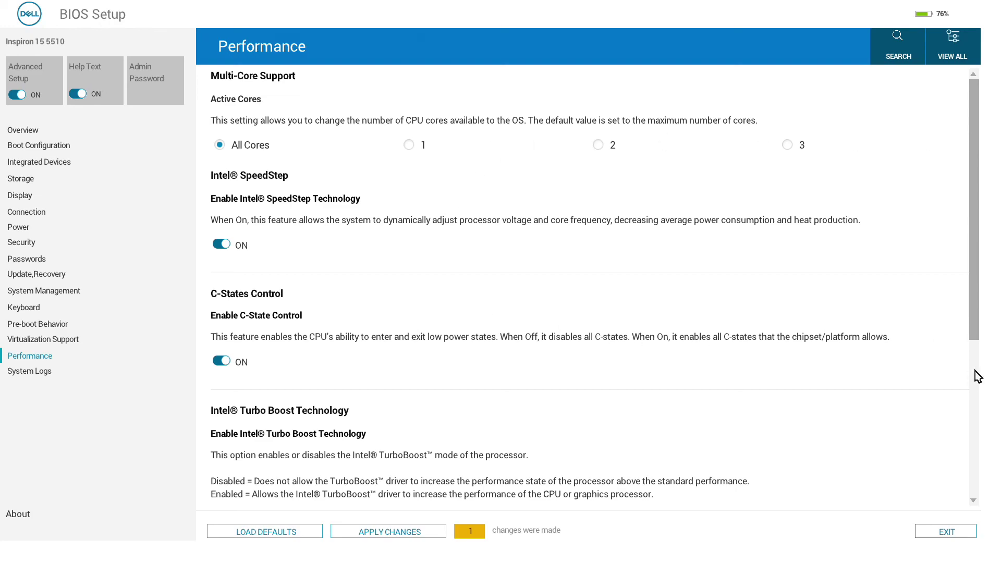
Scroll the Performance page past Turbo Boost and Hyper-Threading to the GNA Accelerator option.
scroll(976, 376, "down", 5)
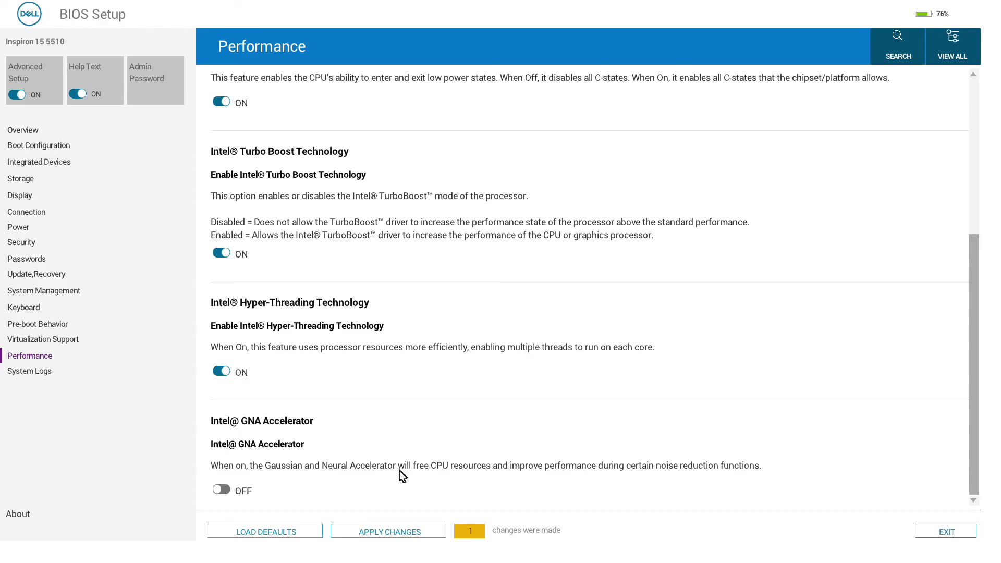
Review the System Logs page's BIOS, Thermal and Power event logs, all set to Keep Log.
left_click(45, 378)
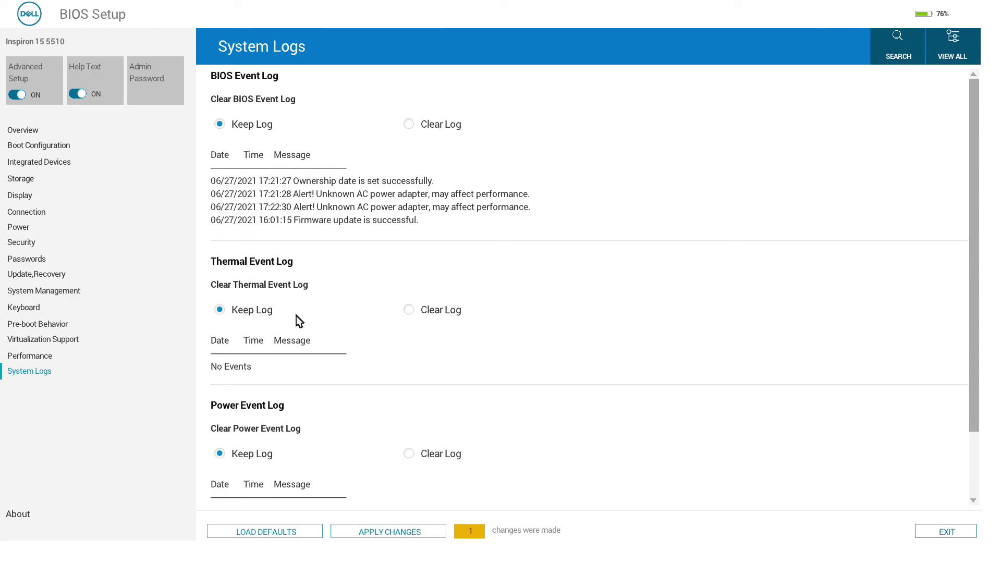
left_click(972, 461)
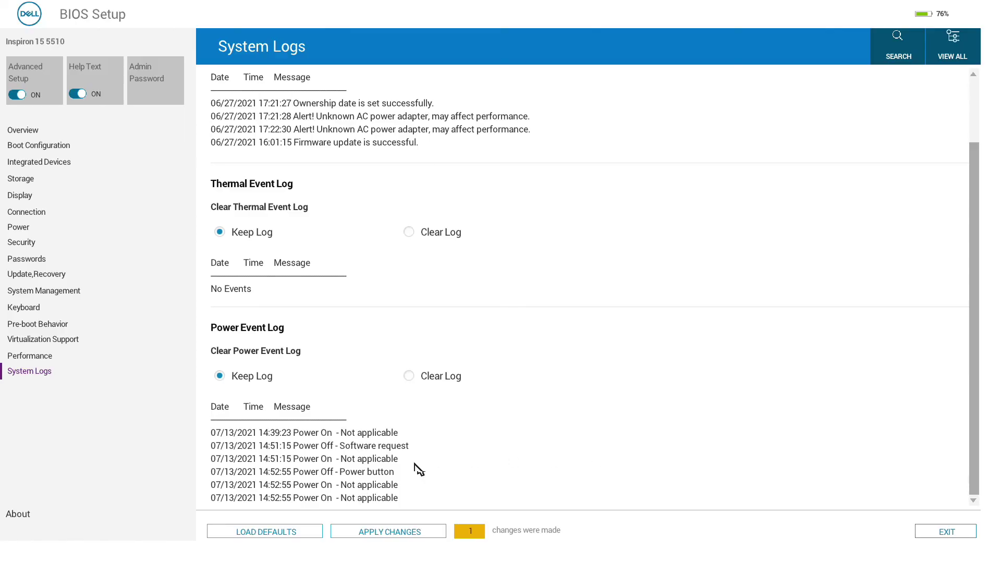
left_click(975, 107)
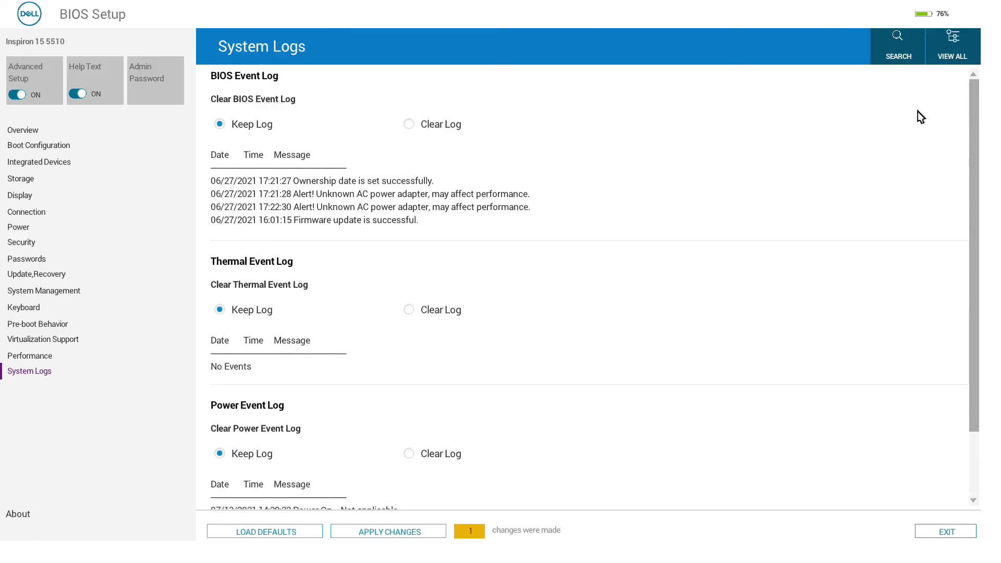